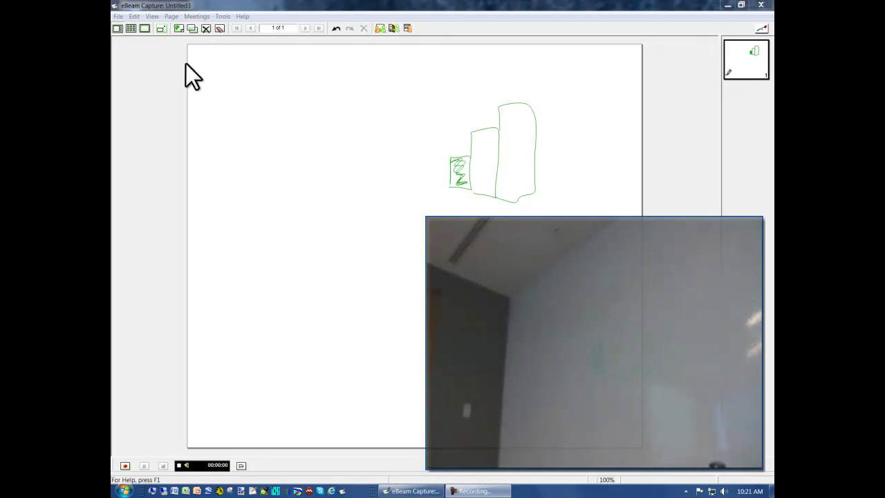
Add a new blank page to the capture document
{"action": "left_click", "coordinate": [179, 29]}
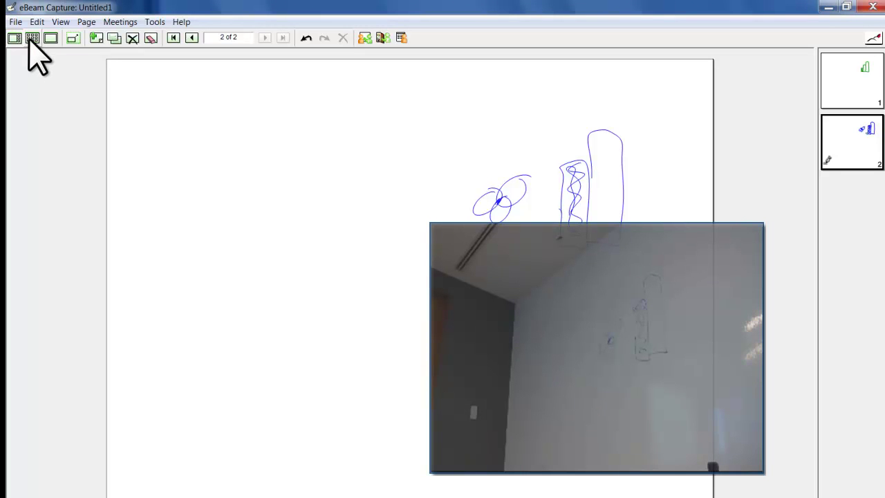
View the pages as thumbnails only, as a single page and full screen, and return to the page view with side thumbnails
{"action": "left_click", "coordinate": [30, 40]}
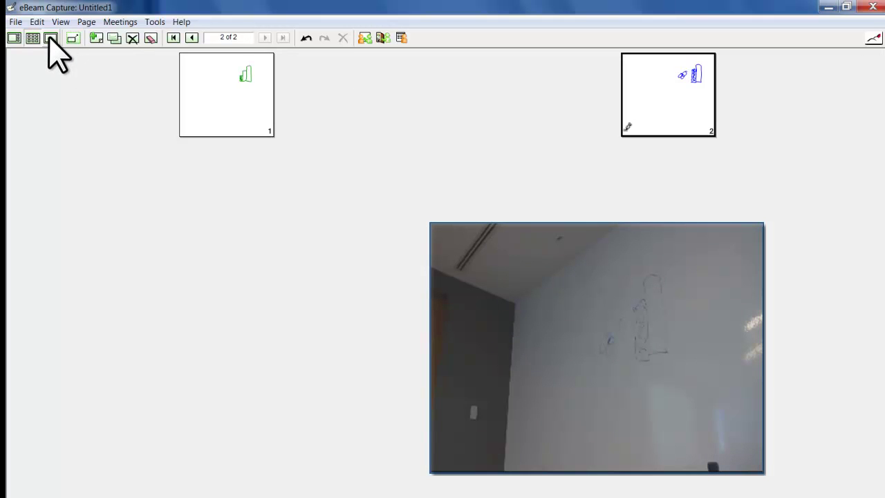
{"action": "left_click", "coordinate": [51, 38]}
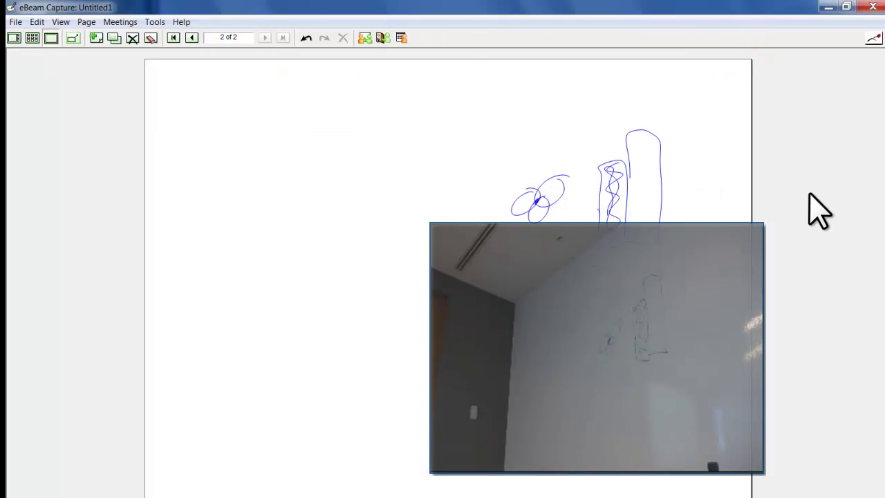
{"action": "left_click", "coordinate": [70, 39]}
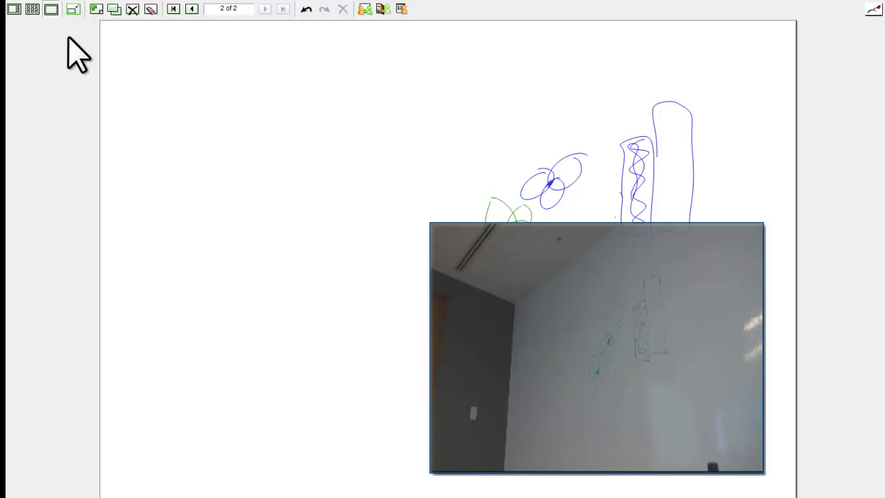
{"action": "key", "text": "Escape"}
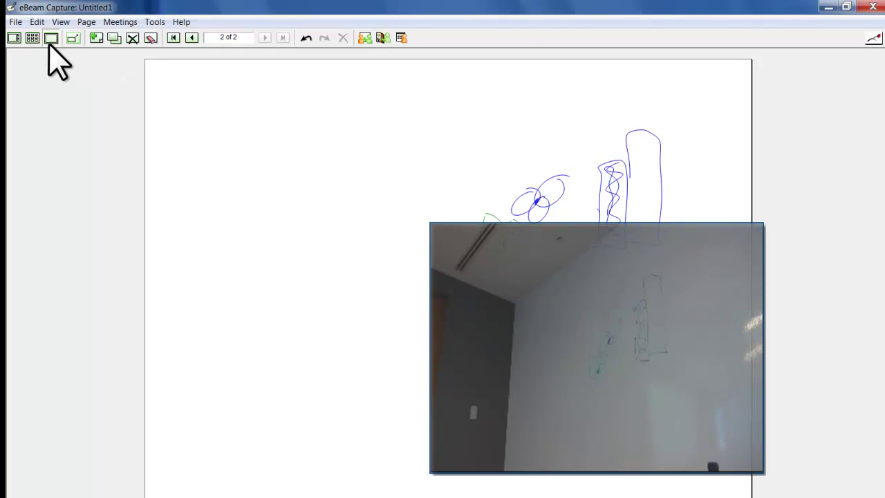
{"action": "left_click", "coordinate": [13, 37]}
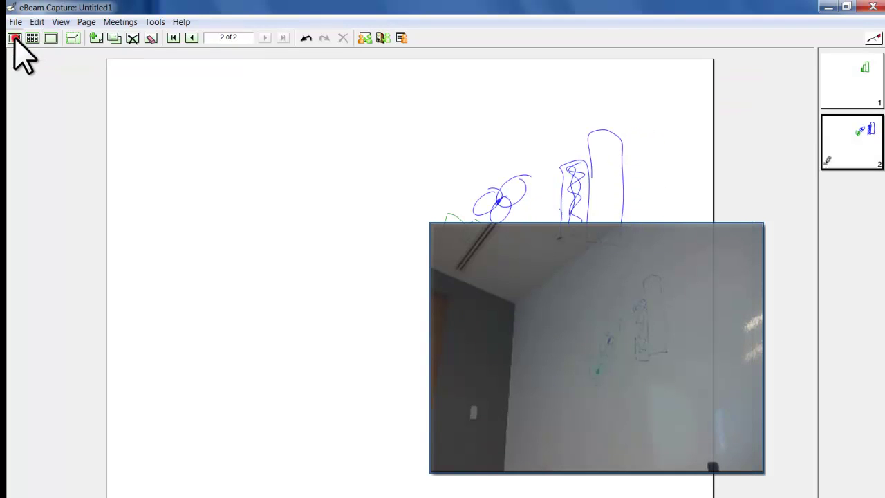
Add a new page for the pie chart drawing and duplicate that page once it is drawn
{"action": "left_click", "coordinate": [96, 38]}
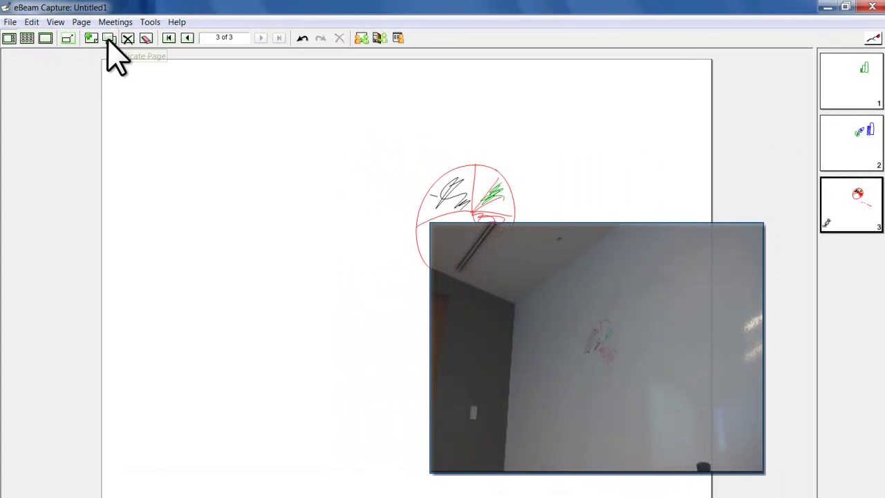
{"action": "left_click", "coordinate": [108, 40]}
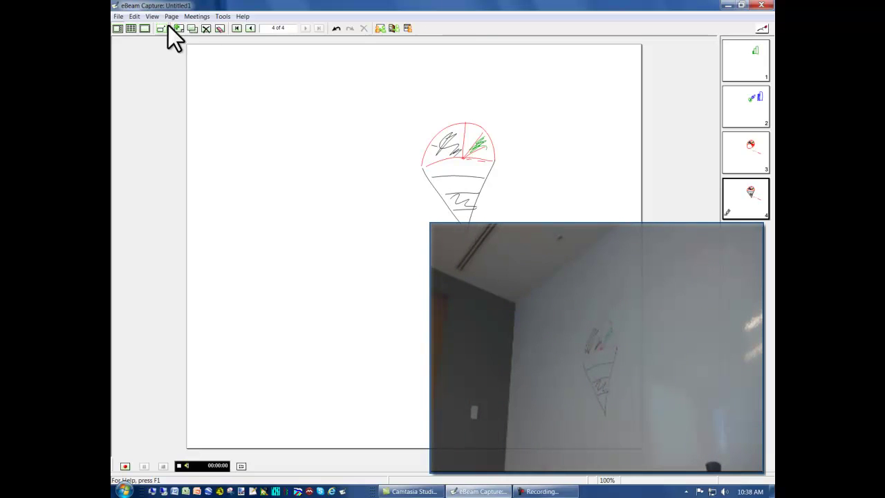
Switch back and forth between pages 3 and 4 to compare the original pie chart with its altered duplicate
{"action": "left_click", "coordinate": [739, 147]}
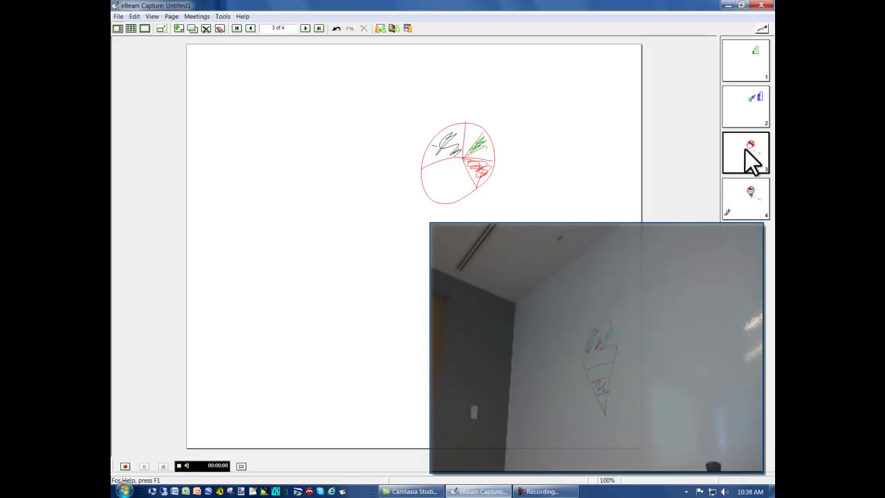
{"action": "left_click", "coordinate": [762, 199]}
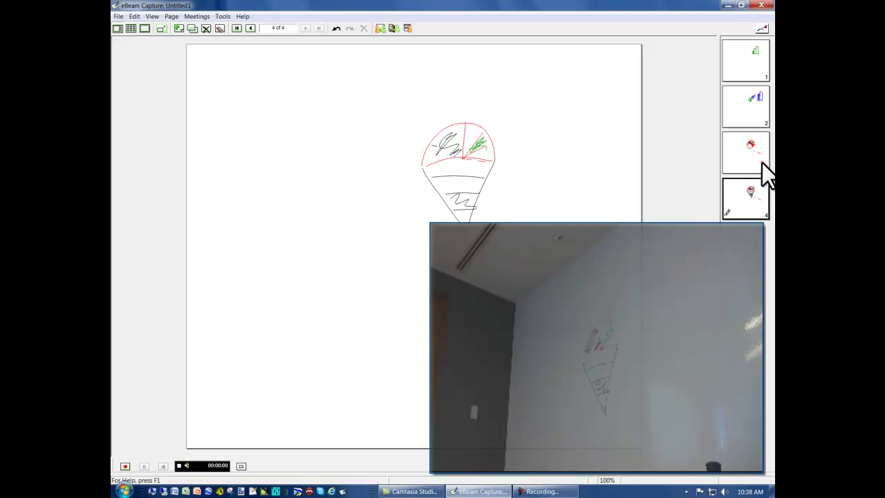
{"action": "left_click", "coordinate": [762, 163]}
{"action": "left_click", "coordinate": [762, 198]}
{"action": "left_click", "coordinate": [763, 163]}
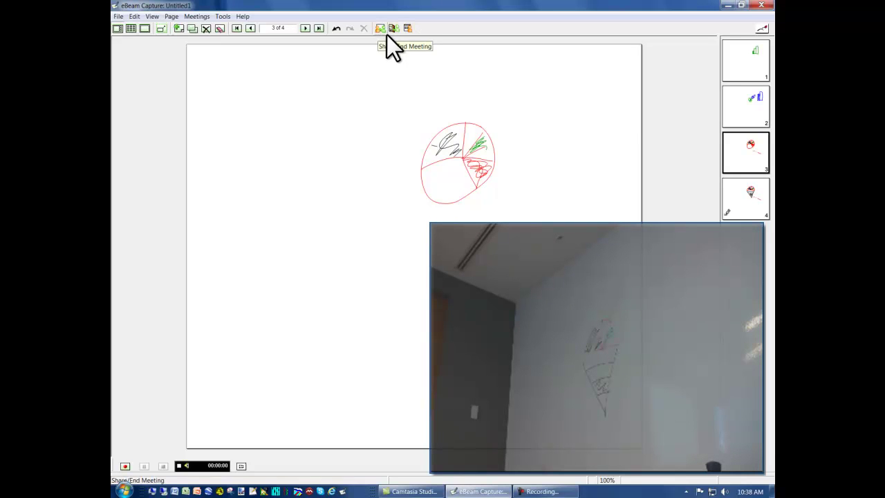
{"action": "left_click", "coordinate": [757, 201]}
{"action": "left_click", "coordinate": [734, 162]}
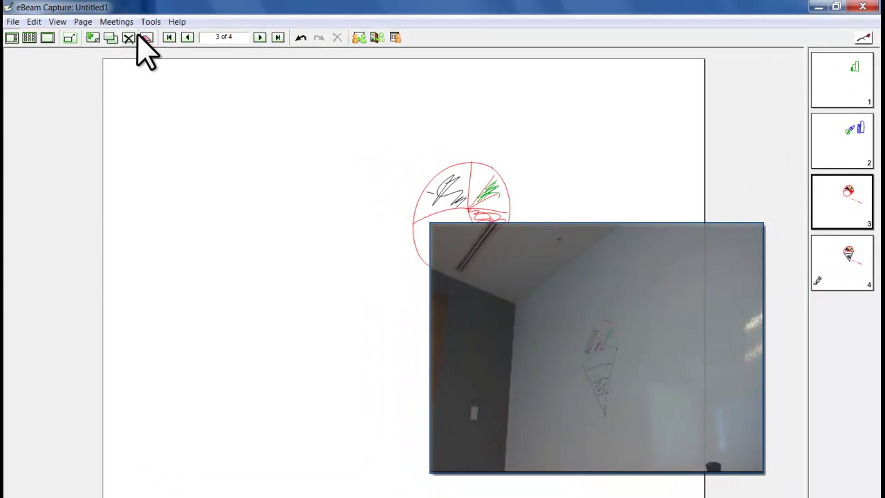
Save all pages as the PowerPoint Presentation file Untitled1.ppt on the Desktop
{"action": "left_click", "coordinate": [12, 21]}
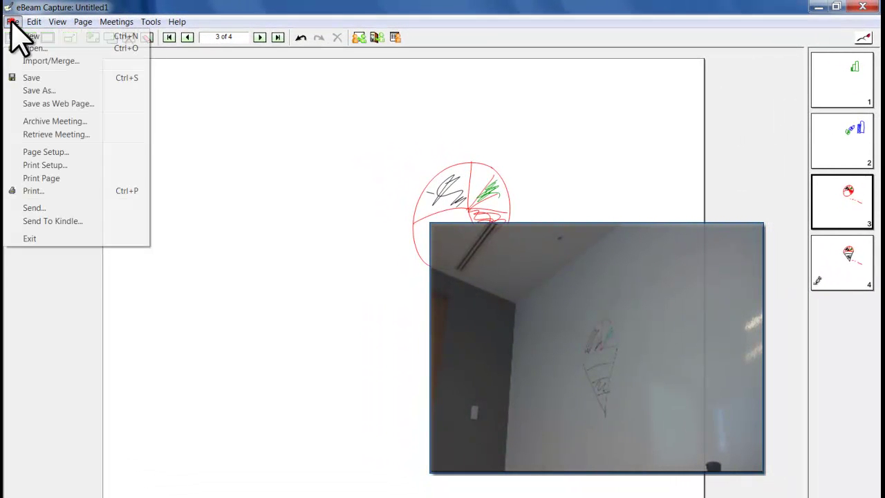
{"action": "left_click", "coordinate": [35, 90]}
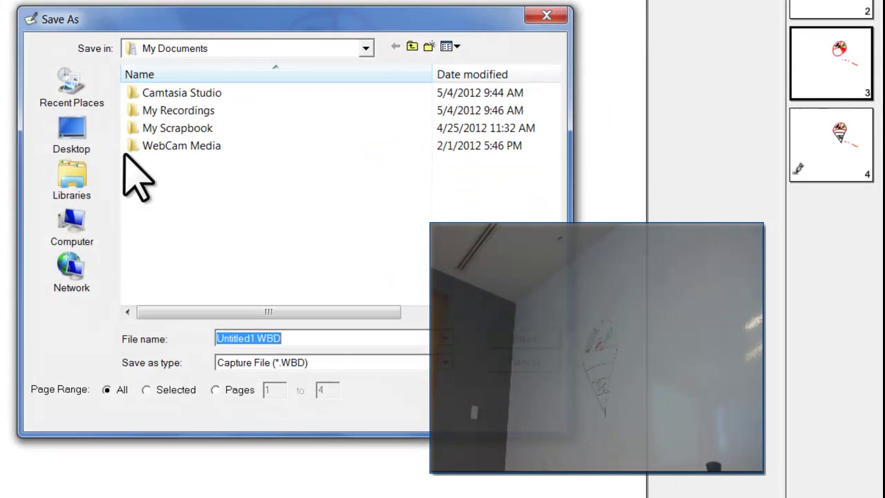
{"action": "left_click", "coordinate": [444, 361]}
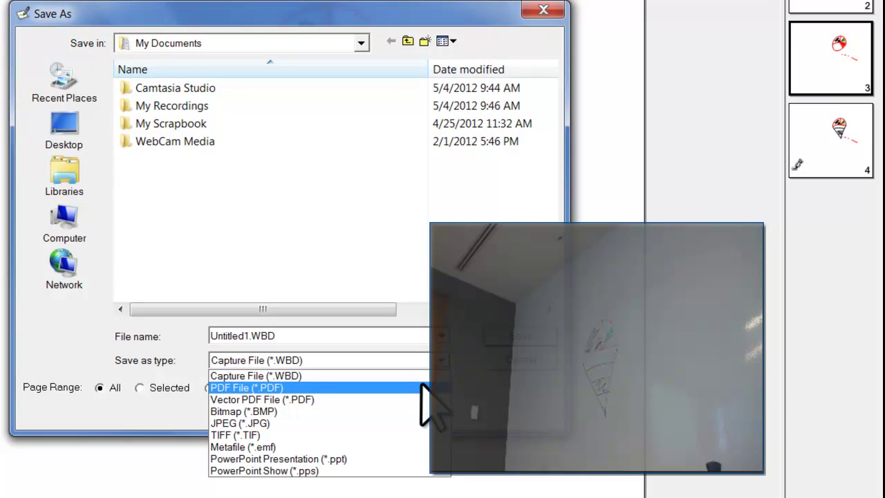
{"action": "left_click", "coordinate": [388, 459]}
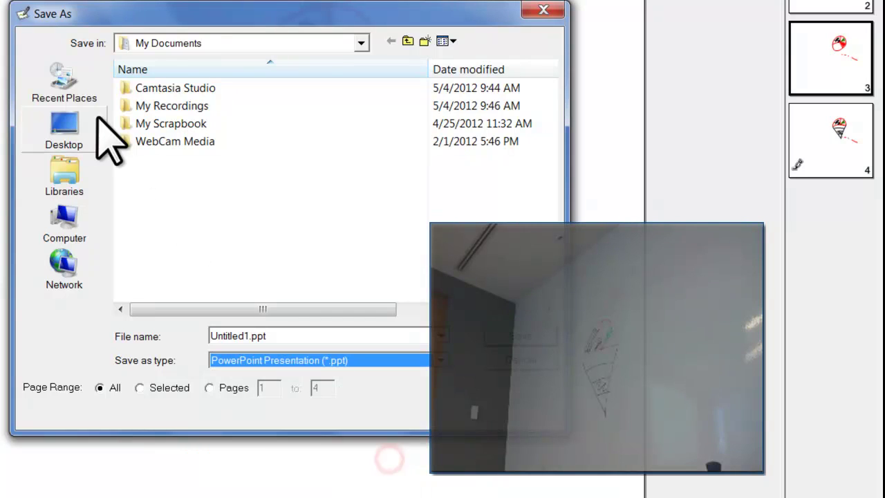
{"action": "left_click", "coordinate": [64, 119]}
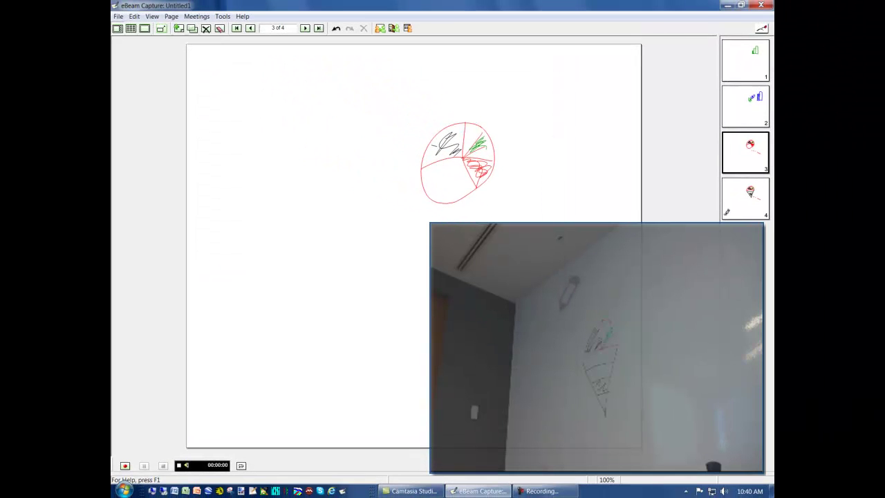
Open Untitled1.ppt from the desktop in PowerPoint and move the drawing picture on slide 2
{"action": "left_click", "coordinate": [723, 5]}
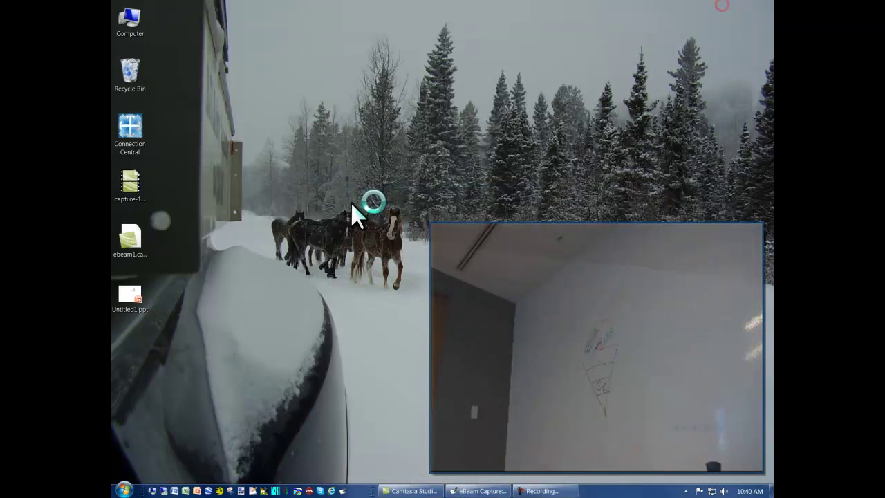
{"action": "double_click", "coordinate": [119, 299]}
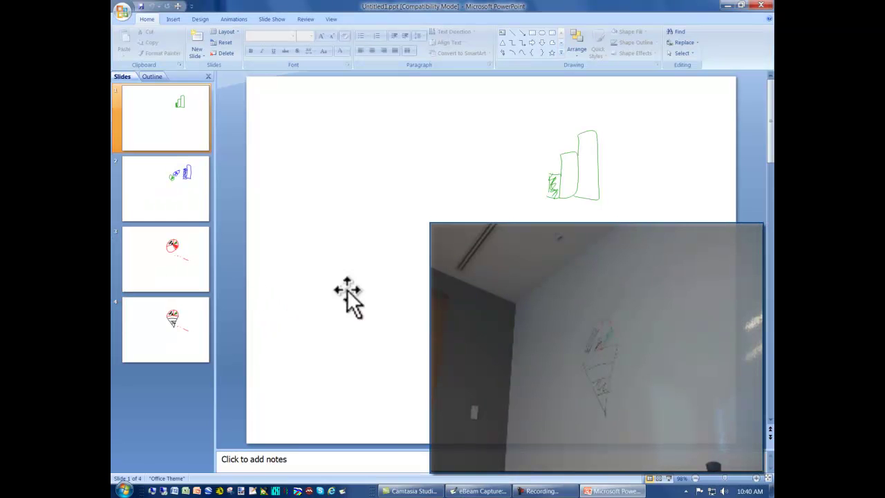
{"action": "left_click", "coordinate": [198, 187]}
{"action": "left_click", "coordinate": [543, 176]}
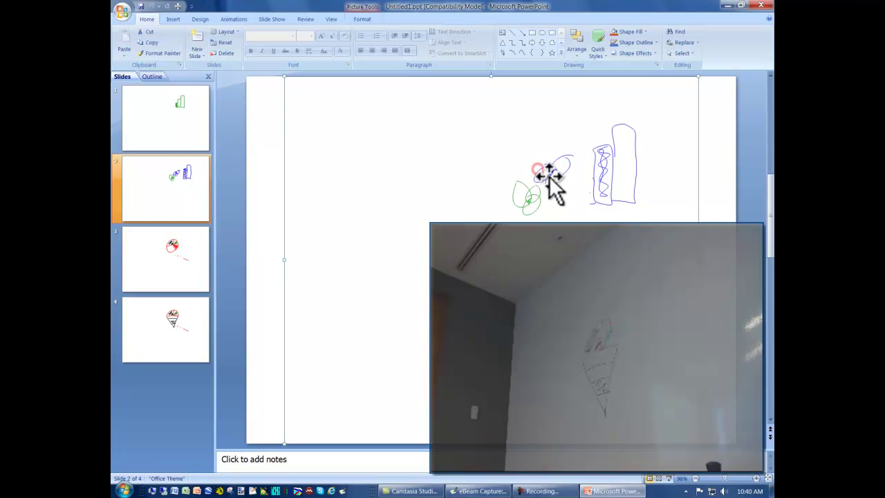
{"action": "mouse_move", "coordinate": [555, 182]}
{"action": "left_mouse_down"}
{"action": "mouse_move", "coordinate": [574, 196]}
{"action": "mouse_move", "coordinate": [527, 207]}
{"action": "left_mouse_up"}
Shrink the pie chart picture on slide 3 and reposition it near the middle of the slide
{"action": "left_click", "coordinate": [187, 257]}
{"action": "left_click", "coordinate": [532, 190]}
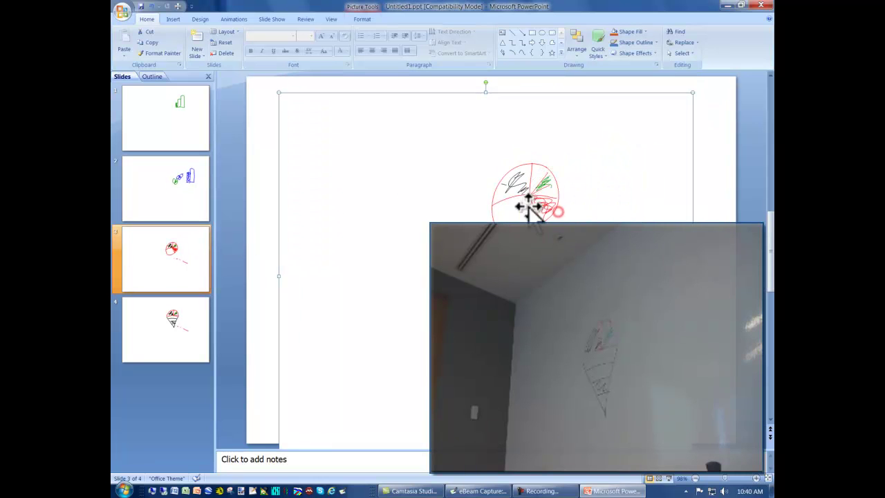
{"action": "left_click_drag", "start_coordinate": [278, 92], "coordinate": [449, 222]}
{"action": "left_click_drag", "start_coordinate": [594, 289], "coordinate": [496, 205]}
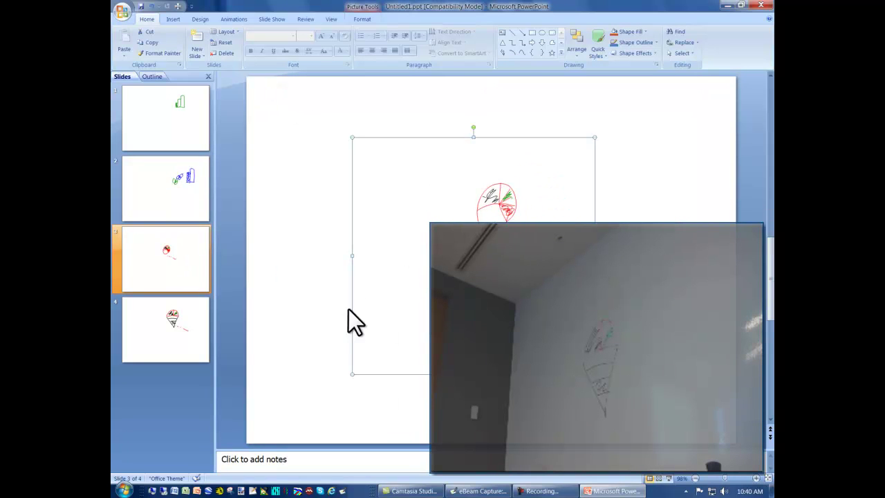
Switch to eBeam Capture and save all pages as the capture file Untitled1.WBD on the Desktop
{"action": "left_click", "coordinate": [480, 491]}
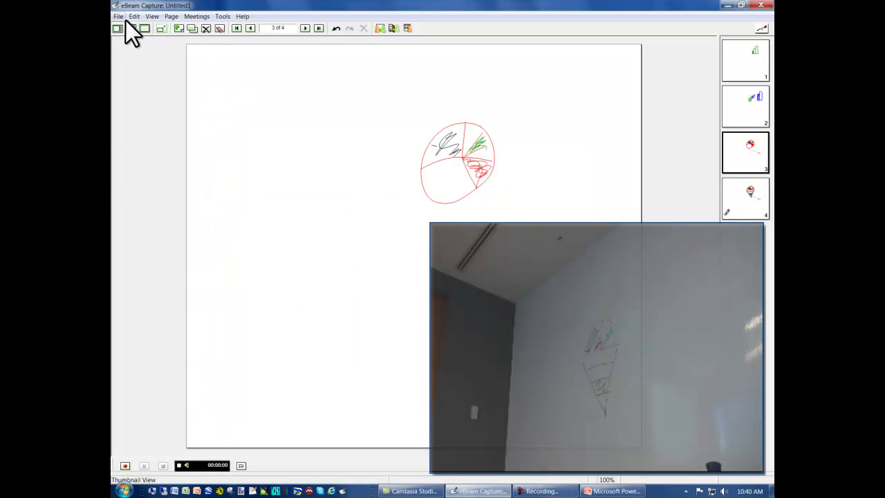
{"action": "left_click", "coordinate": [119, 16]}
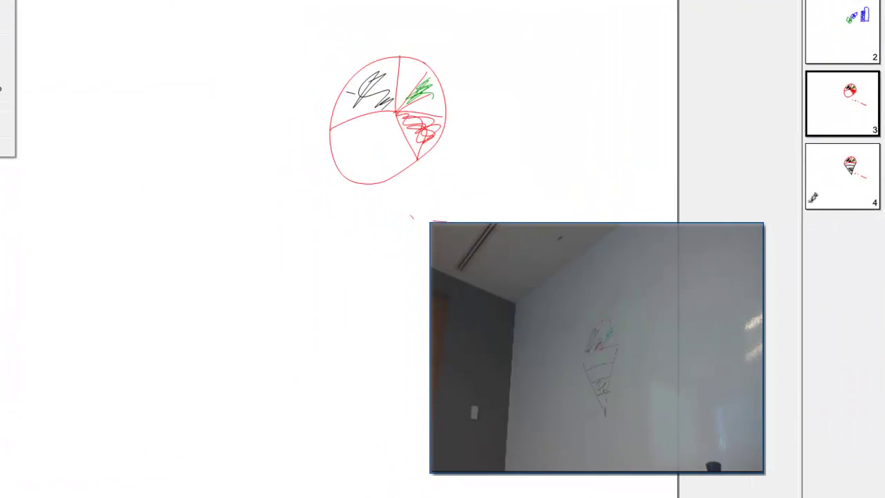
{"action": "left_click", "coordinate": [6, 88]}
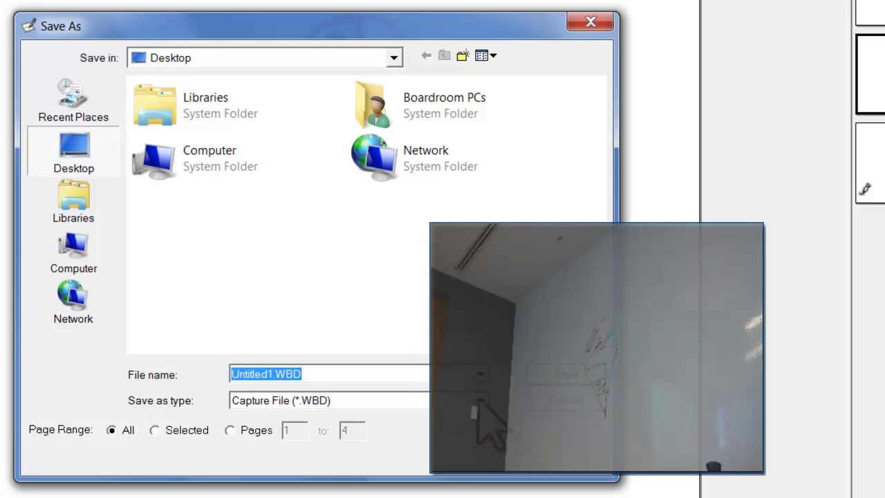
{"action": "left_click", "coordinate": [81, 158]}
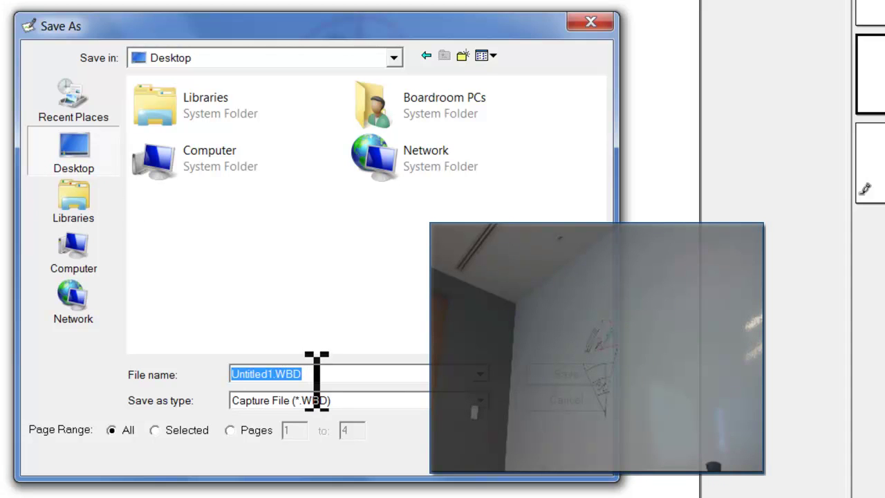
{"action": "left_click", "coordinate": [600, 373]}
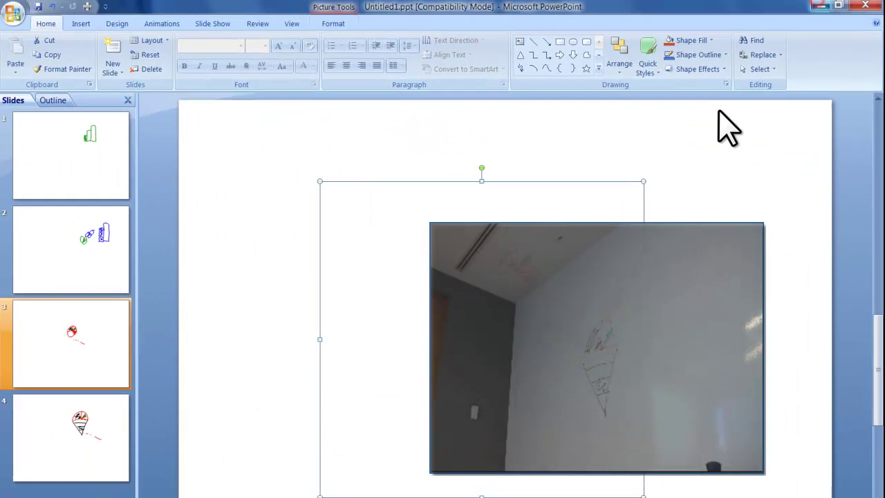
Close the PowerPoint presentation without saving its changes and close the eBeam Capture document
{"action": "left_click", "coordinate": [865, 5]}
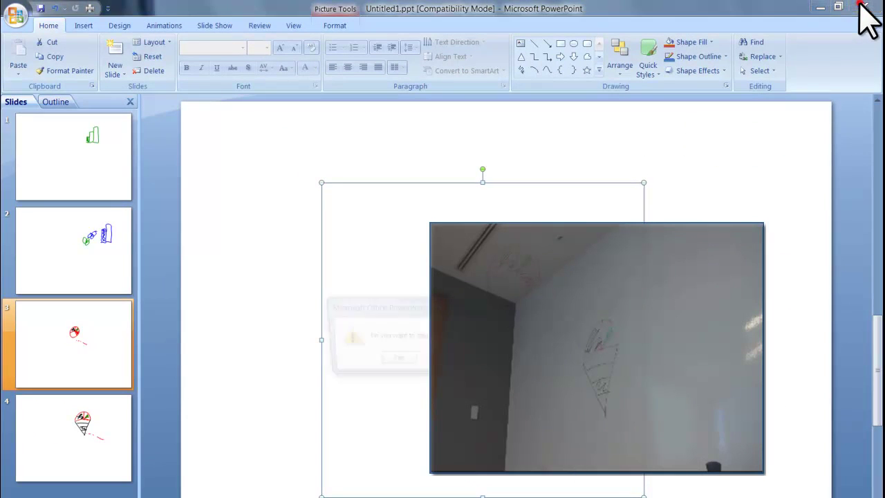
{"action": "left_click", "coordinate": [446, 360]}
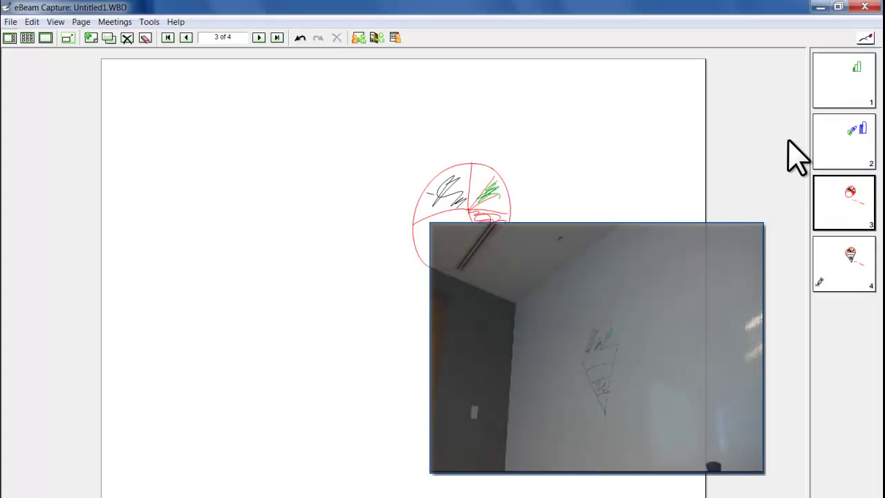
{"action": "left_click", "coordinate": [869, 7]}
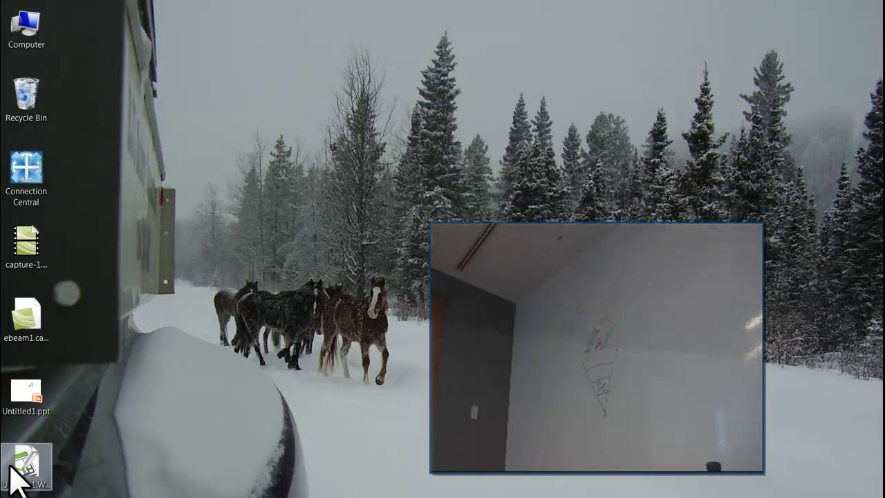
Reopen Untitled1.WBD from the desktop in a maximized window, view all its pages as thumbnails and return to the page view
{"action": "double_click", "coordinate": [27, 467]}
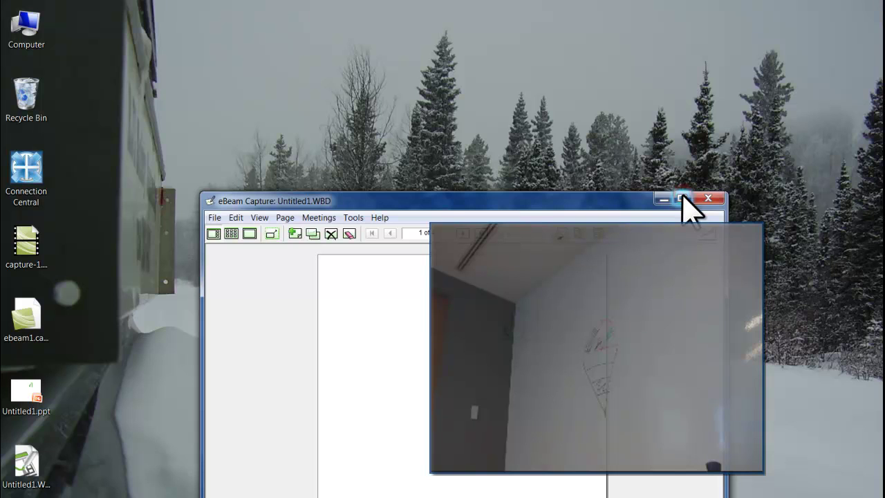
{"action": "left_click", "coordinate": [683, 200]}
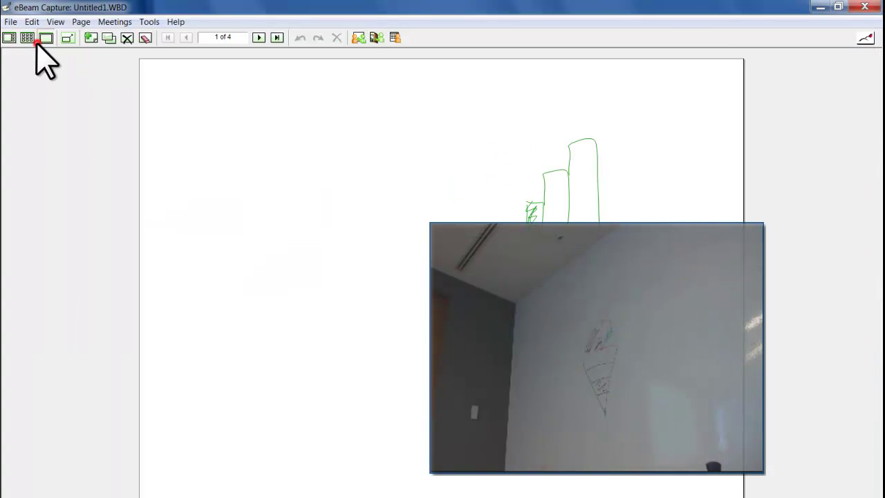
{"action": "left_click", "coordinate": [26, 38]}
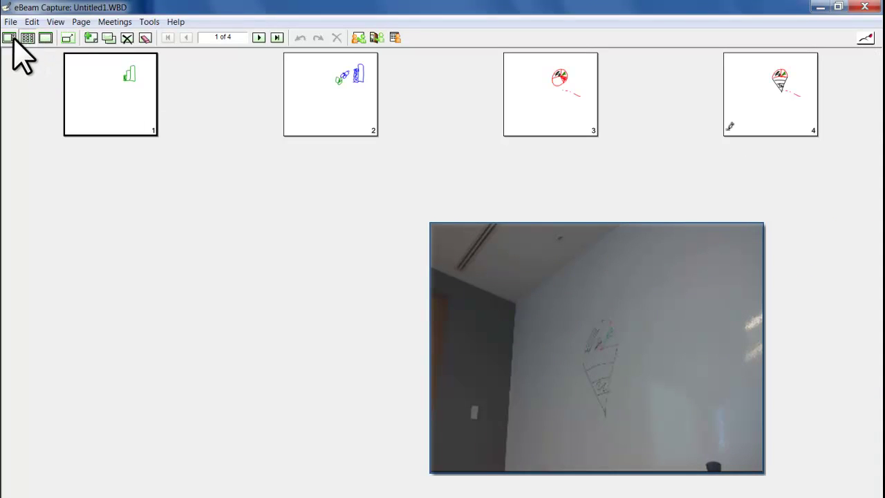
{"action": "left_click", "coordinate": [10, 37]}
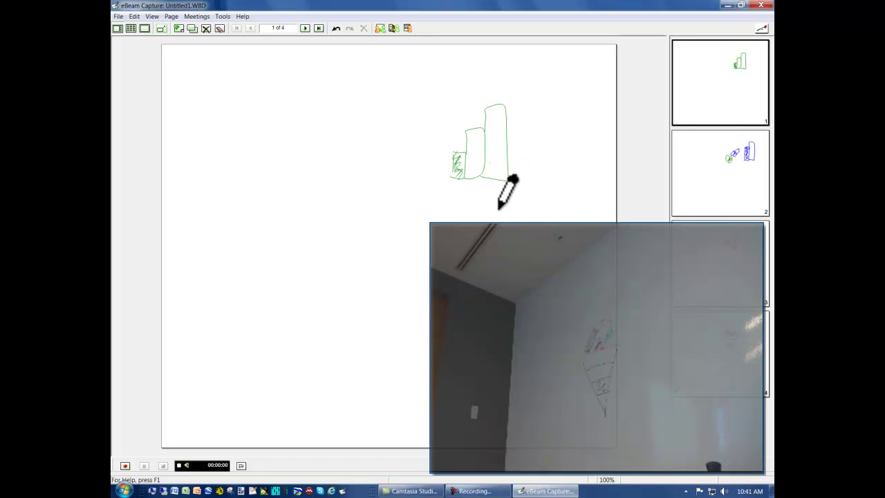
Draw freehand strokes beside and below the green bar chart on page 1
{"action": "mouse_move", "coordinate": [480, 206]}
{"action": "left_mouse_down"}
{"action": "mouse_move", "coordinate": [466, 223]}
{"action": "mouse_move", "coordinate": [394, 241]}
{"action": "mouse_move", "coordinate": [399, 222]}
{"action": "mouse_move", "coordinate": [440, 207]}
{"action": "left_mouse_up"}
{"action": "left_click_drag", "start_coordinate": [468, 133], "coordinate": [470, 183]}
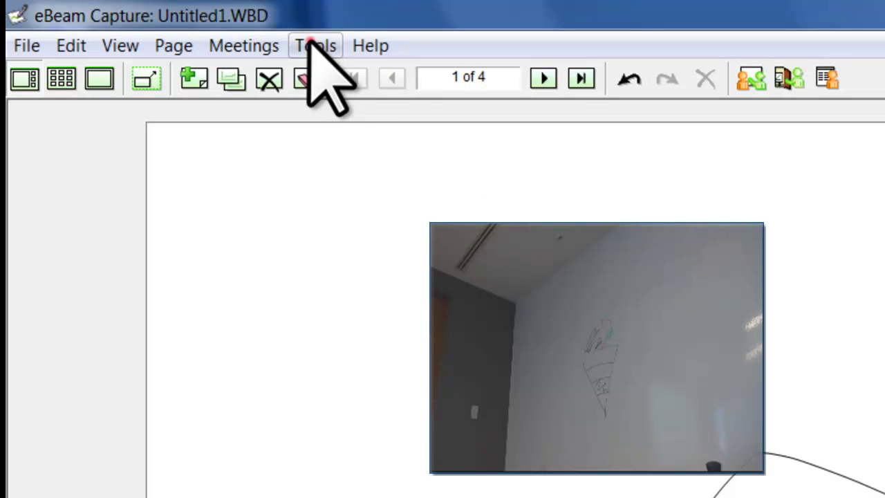
{"action": "left_click", "coordinate": [311, 44]}
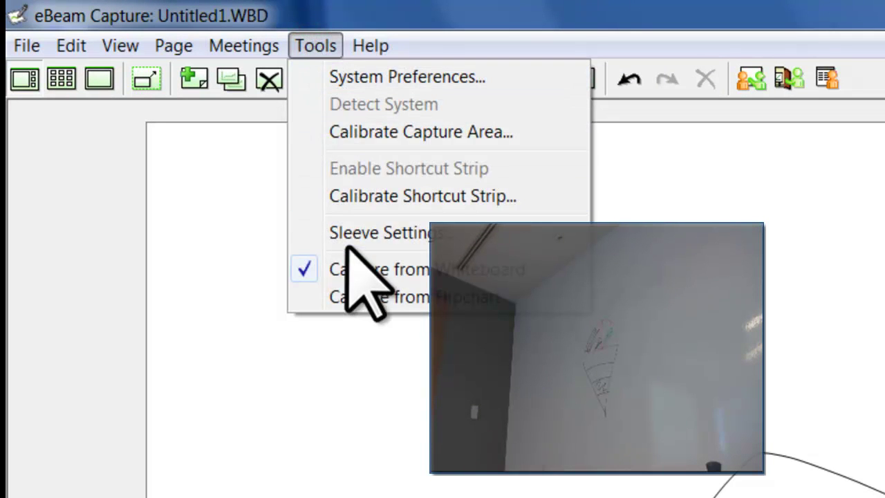
{"action": "left_click", "coordinate": [353, 101]}
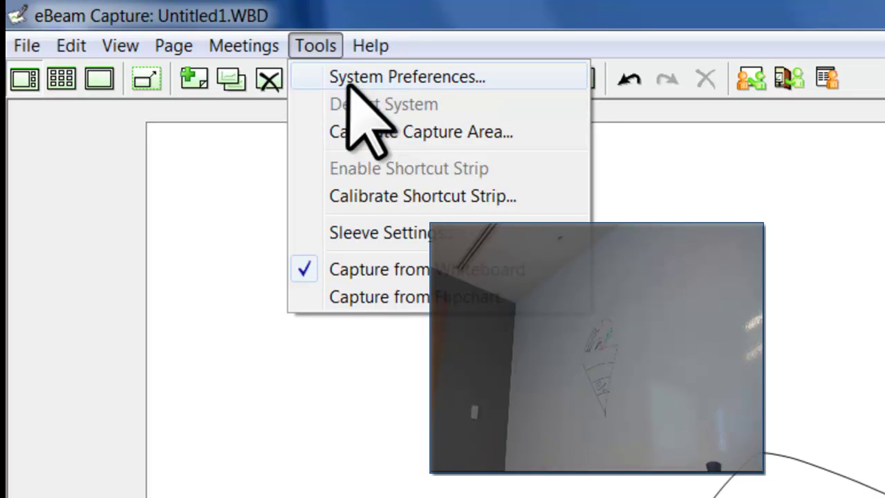
{"action": "left_click", "coordinate": [319, 19]}
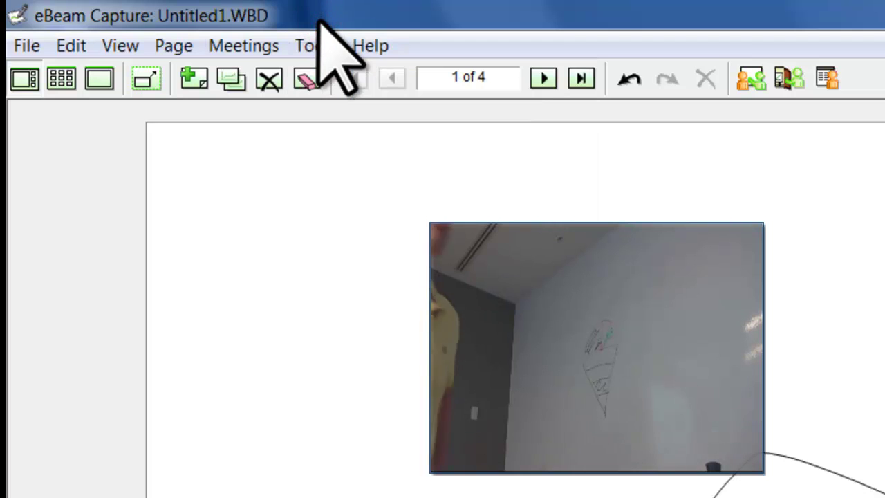